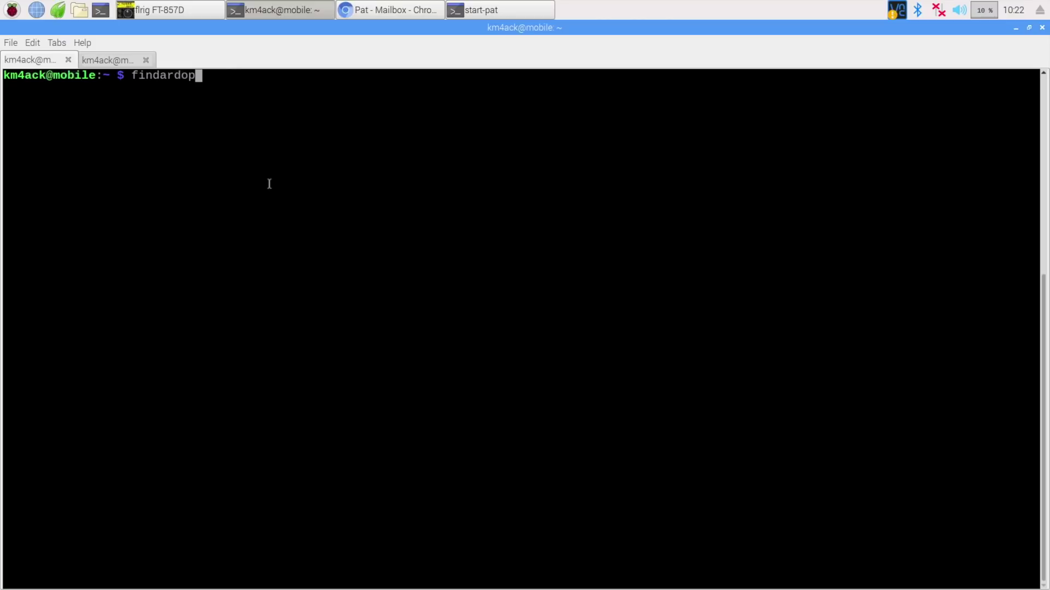
Run findardop, pick option 2 (View-Map), and maximize the U.S. Maidenhead Grid Square Map
{"action": "key", "text": "Return"}
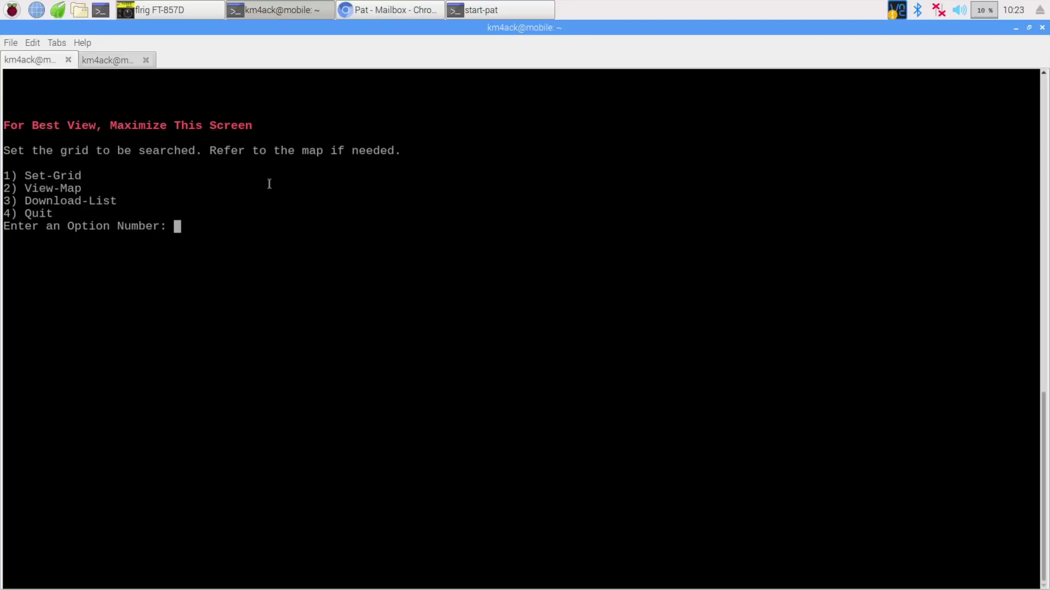
{"action": "type", "text": "2"}
{"action": "key", "text": "Return"}
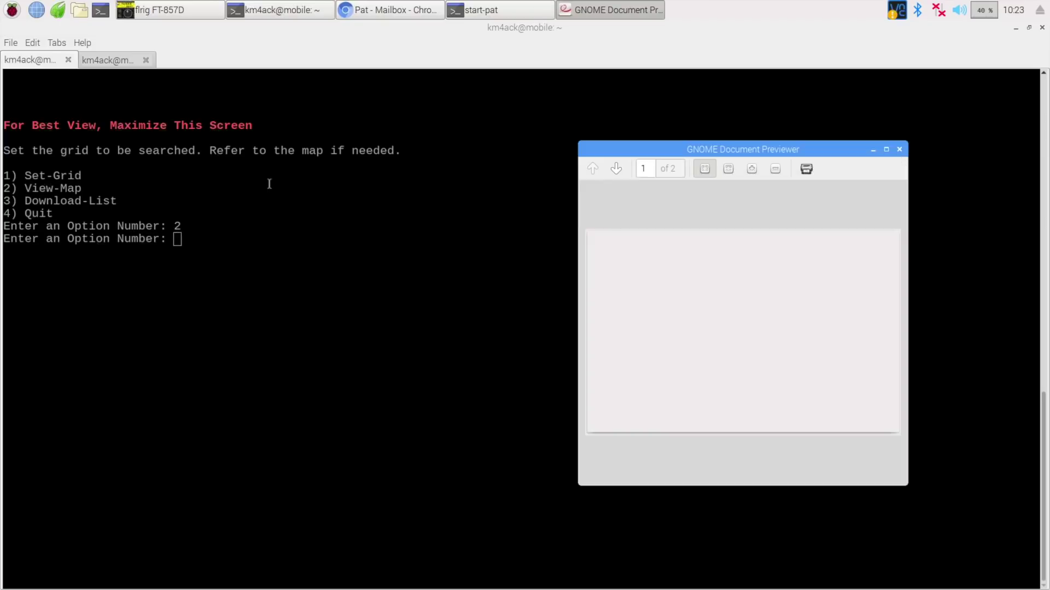
{"action": "left_click", "coordinate": [886, 150]}
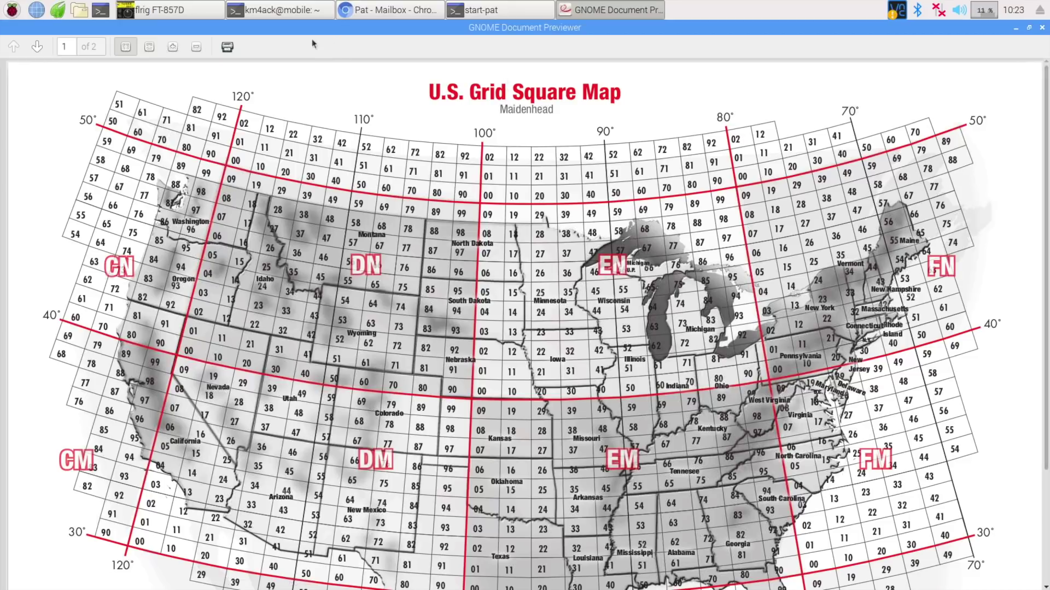
Switch back to the findardop menu in the terminal, leaving the map open
{"action": "left_click", "coordinate": [289, 10]}
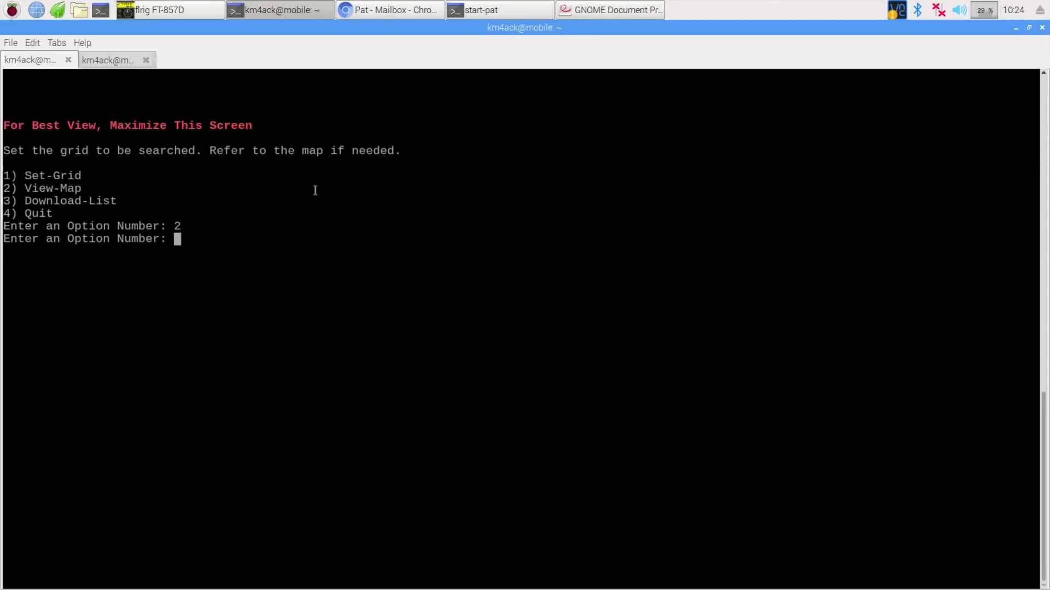
Set the search grid to EN and choose band 2 (40M) to list nearby ARDOP stations
{"action": "type", "text": "1"}
{"action": "key", "text": "Return"}
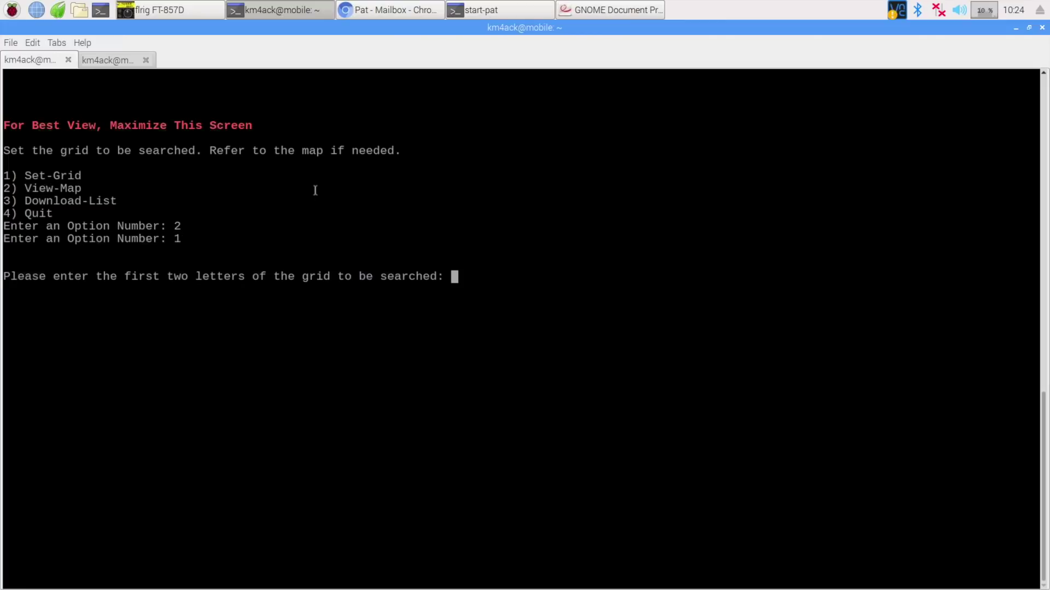
{"action": "type", "text": "en"}
{"action": "key", "text": "Return"}
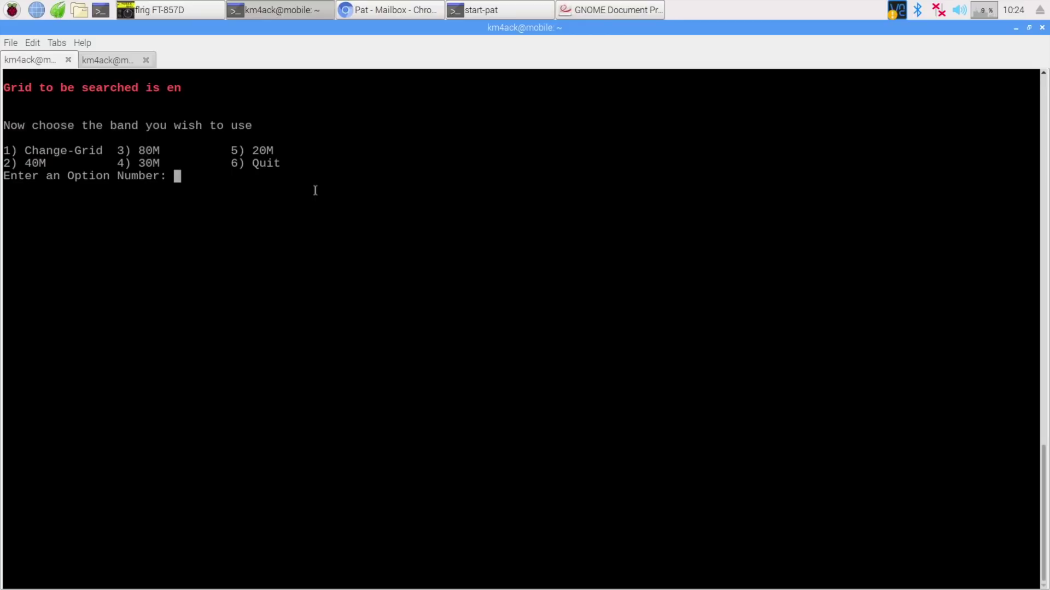
{"action": "type", "text": "2"}
{"action": "key", "text": "Return"}
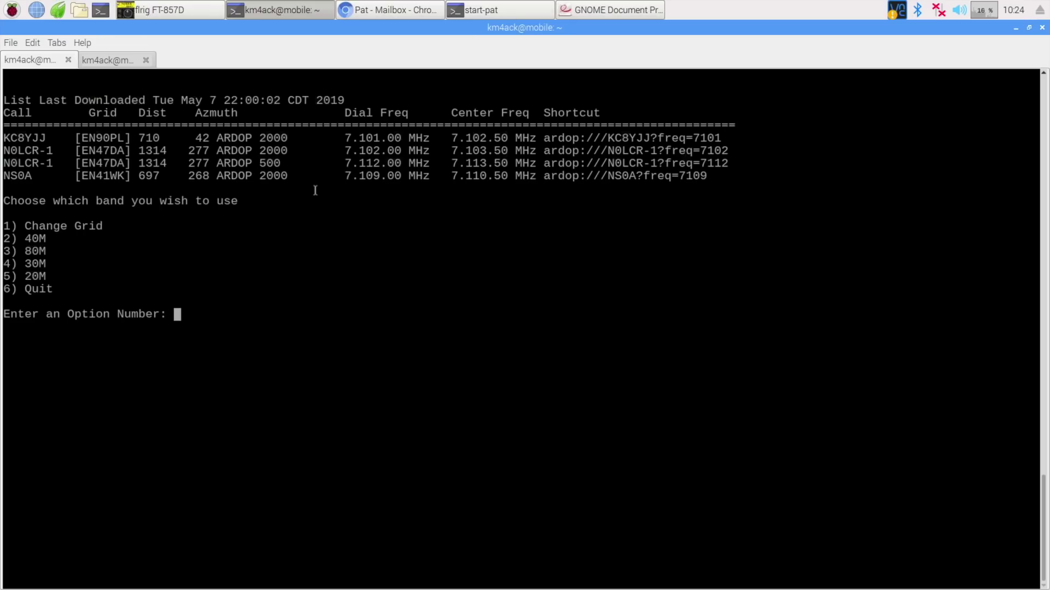
Copy the NS0A call sign from the station list
{"action": "left_click_drag", "start_coordinate": [31, 176], "coordinate": [4, 175]}
{"action": "right_click", "coordinate": [19, 176]}
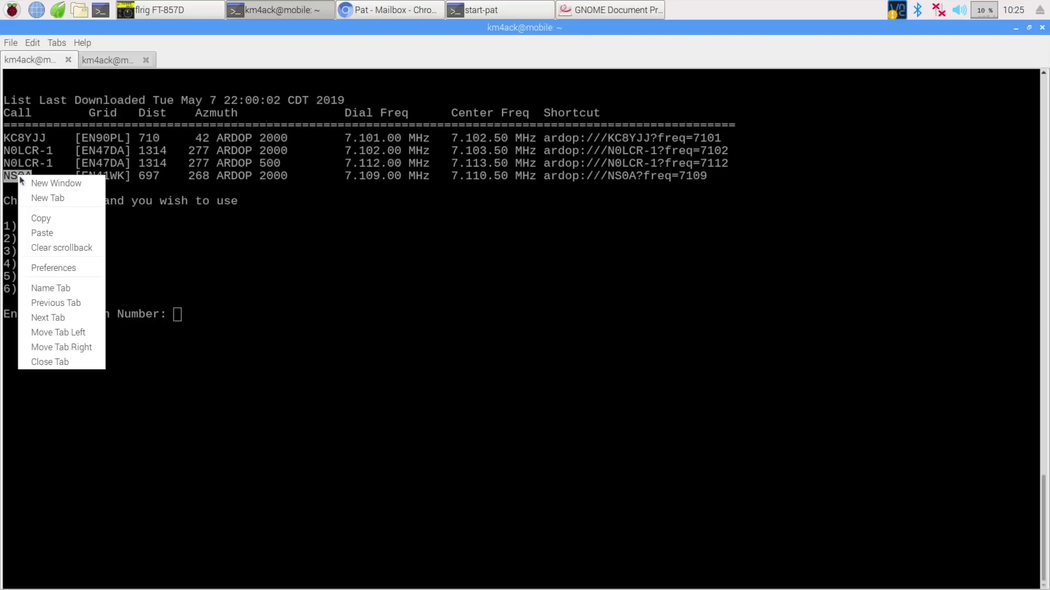
{"action": "left_click", "coordinate": [58, 217]}
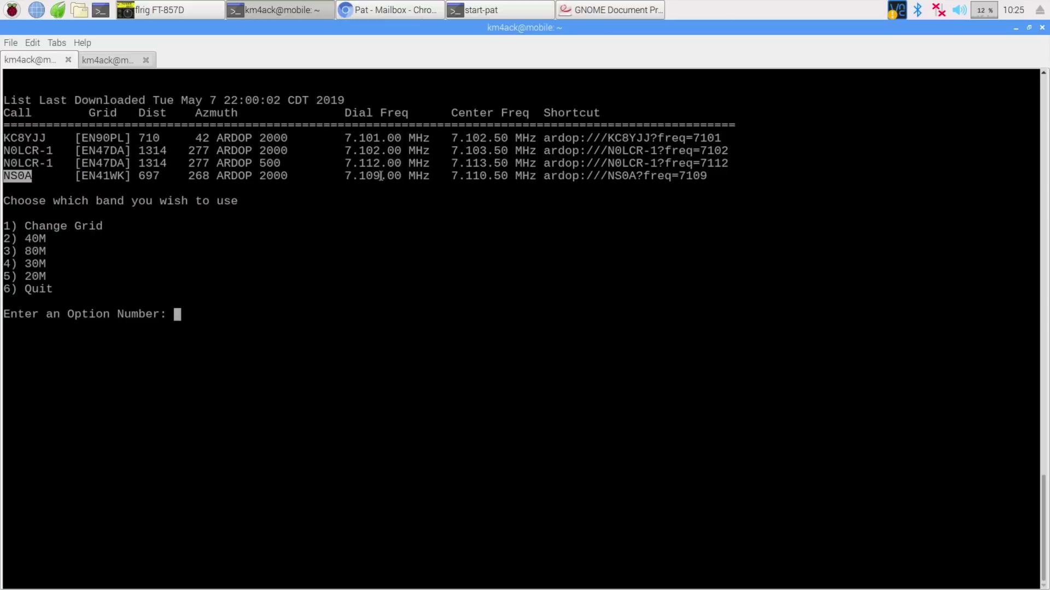
Tune flrig's VFO A from 7101.00 to 7109.00
{"action": "left_click", "coordinate": [166, 13]}
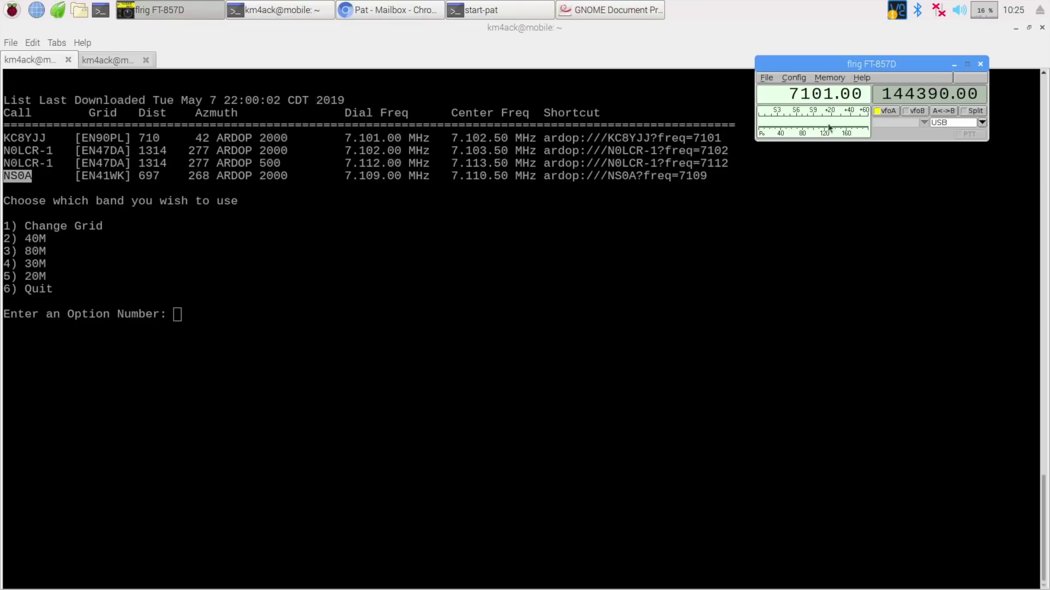
{"action": "scroll", "coordinate": [812, 94], "scroll_direction": "up", "scroll_amount": 1}
{"action": "type", "text": "7109"}
{"action": "key", "text": "Return"}
{"action": "left_click", "coordinate": [387, 11]}
{"action": "left_click", "coordinate": [464, 104]}
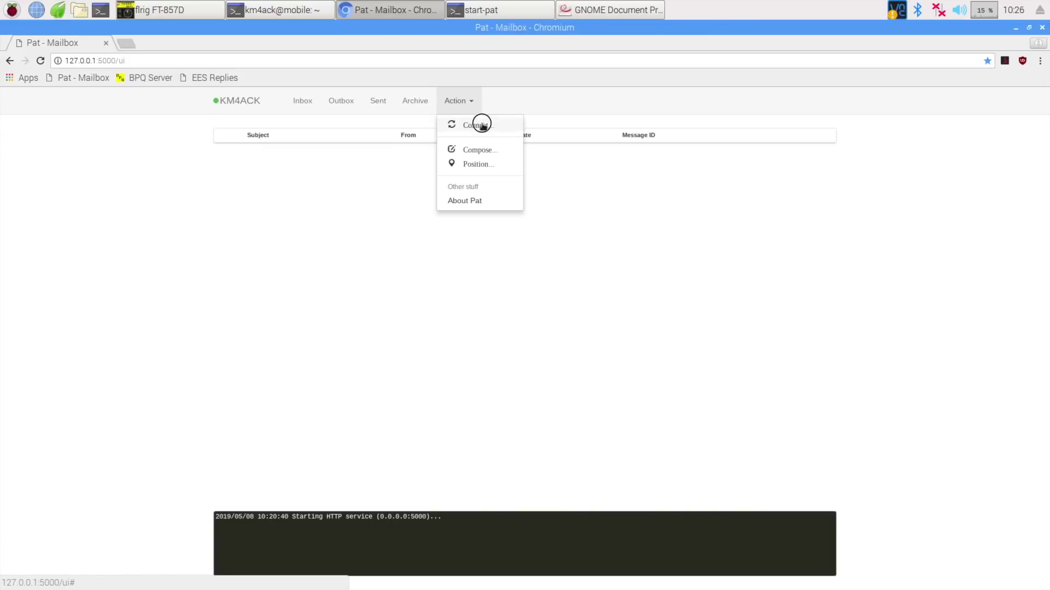
{"action": "left_click", "coordinate": [483, 126]}
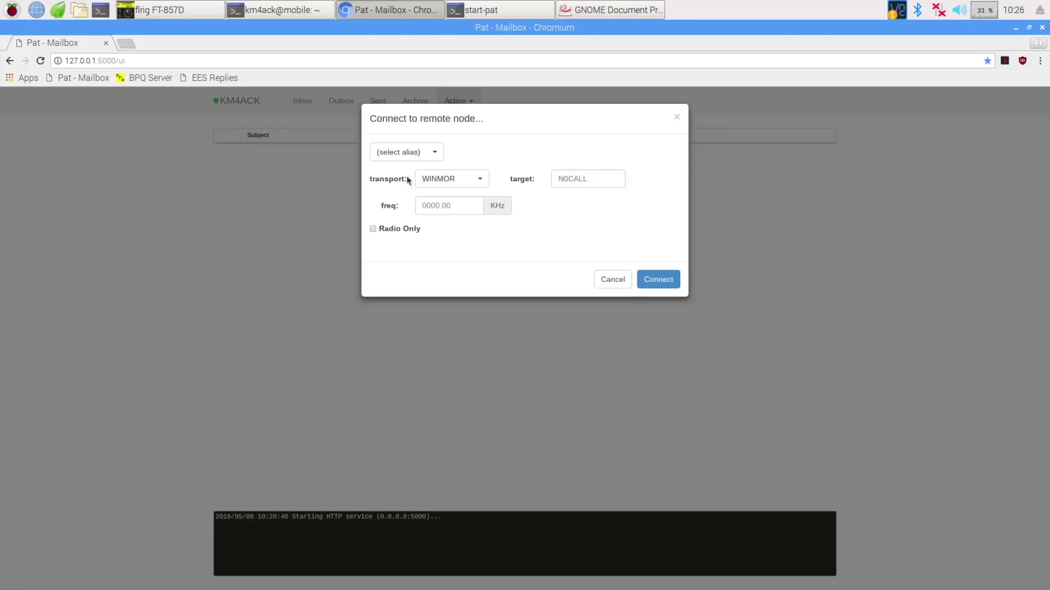
{"action": "left_click", "coordinate": [468, 183]}
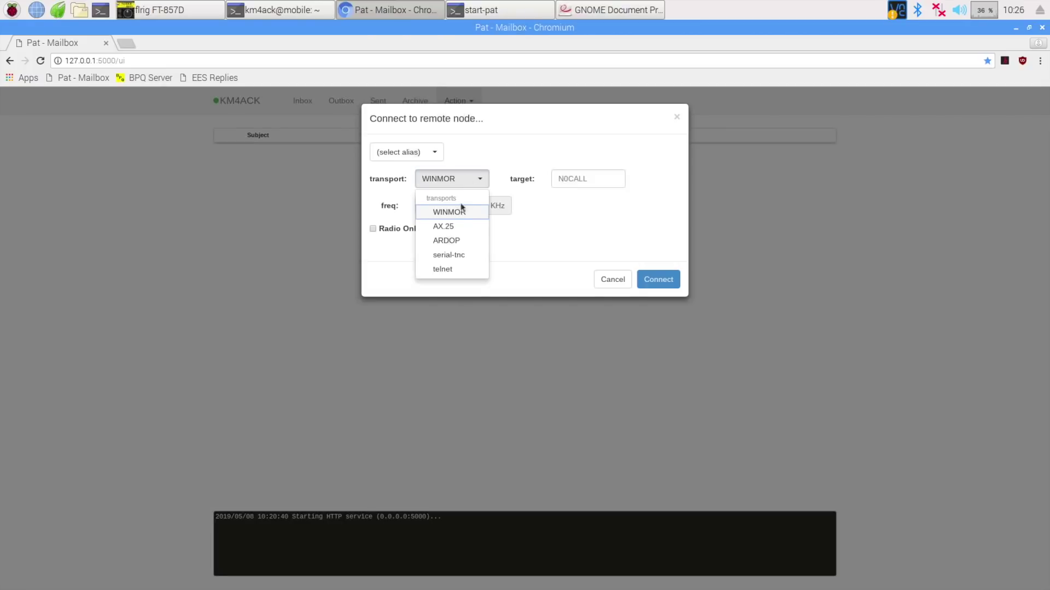
{"action": "left_click", "coordinate": [452, 241]}
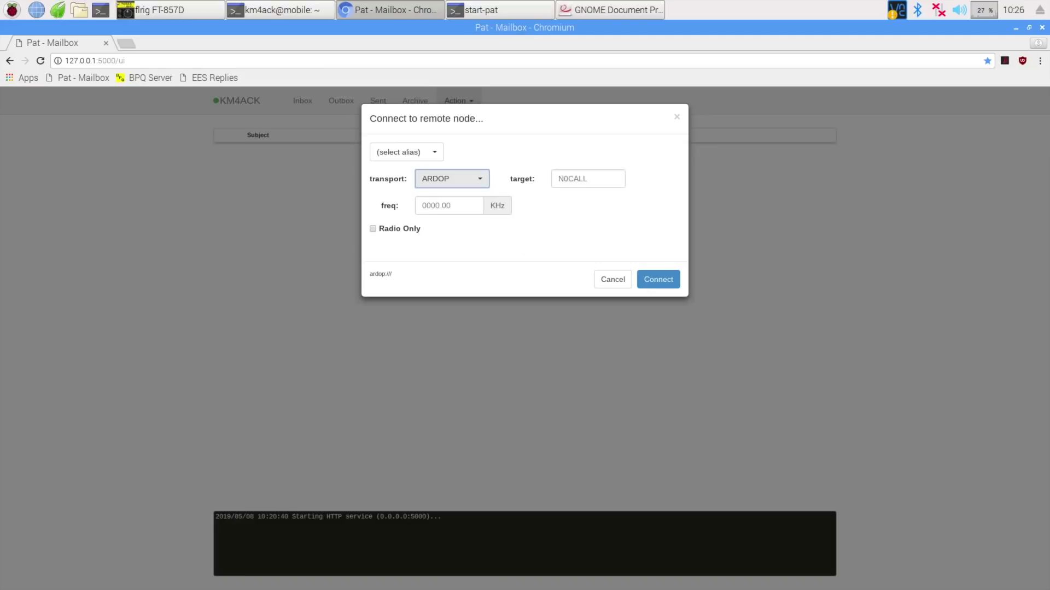
{"action": "left_click", "coordinate": [580, 179]}
{"action": "type", "text": "NS0A"}
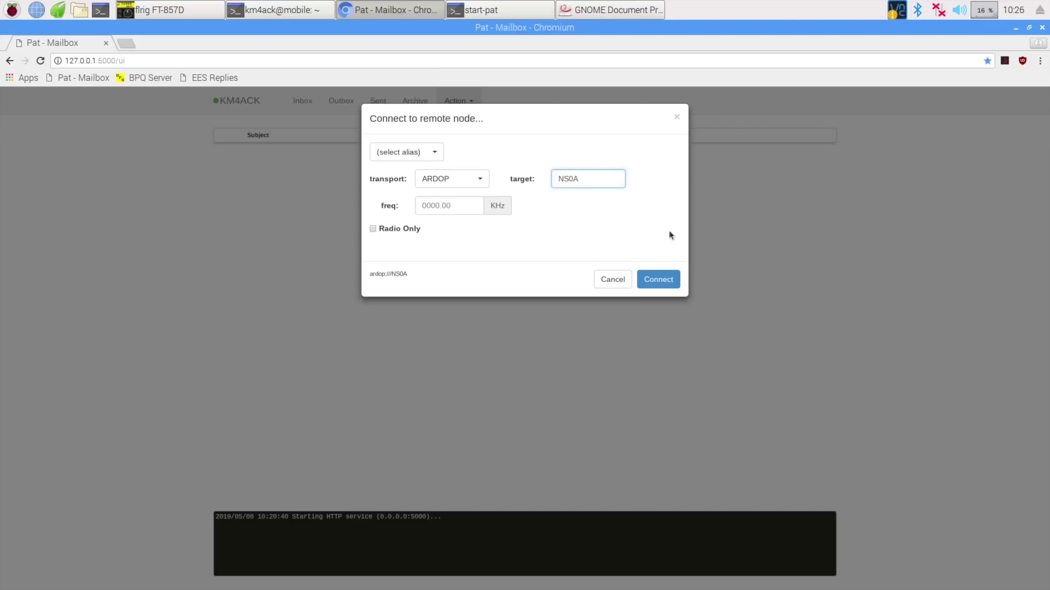
{"action": "left_click", "coordinate": [660, 281]}
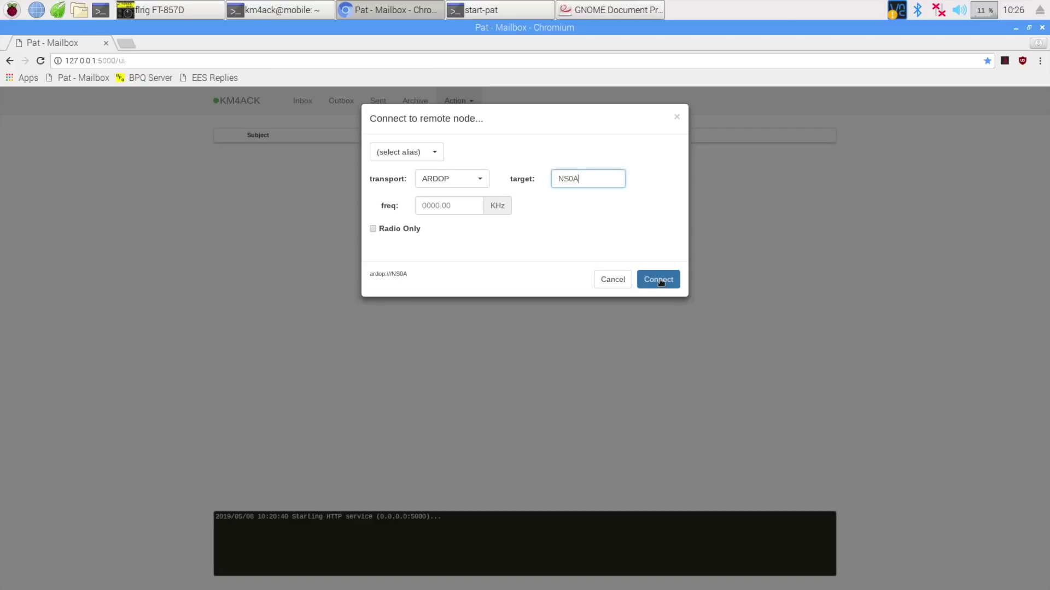
{"action": "left_click", "coordinate": [661, 283]}
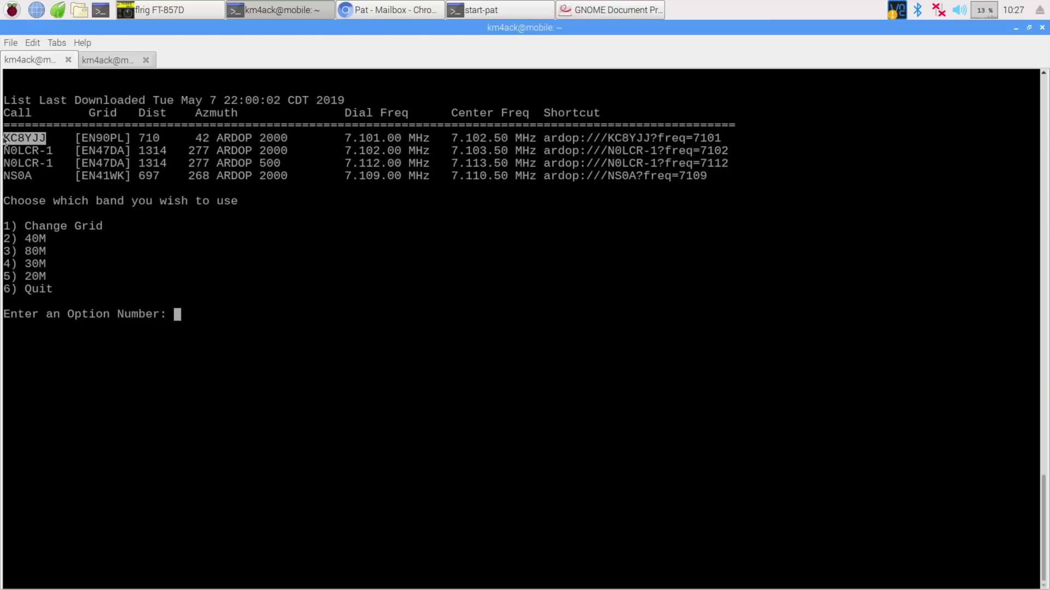
{"action": "right_click", "coordinate": [25, 138]}
{"action": "left_click", "coordinate": [55, 178]}
{"action": "left_click", "coordinate": [180, 10]}
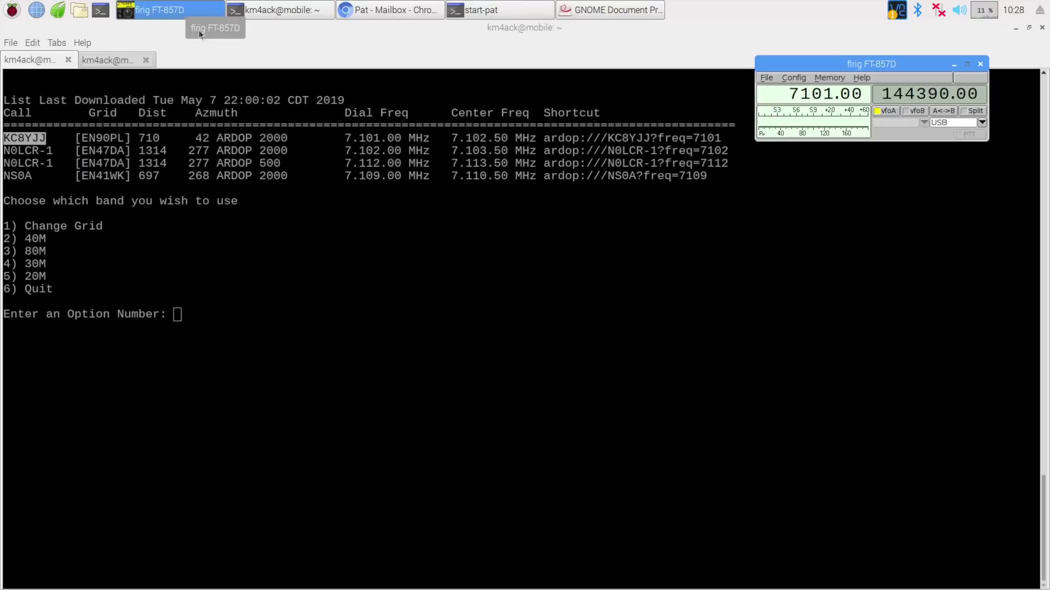
{"action": "left_click", "coordinate": [392, 10]}
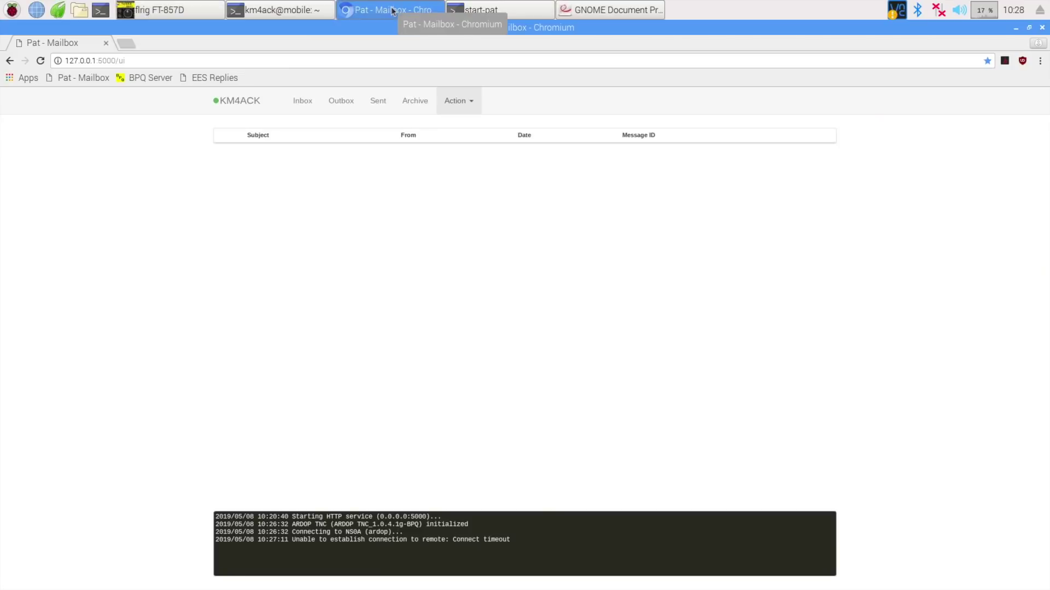
{"action": "left_click", "coordinate": [471, 103]}
{"action": "left_click", "coordinate": [477, 127]}
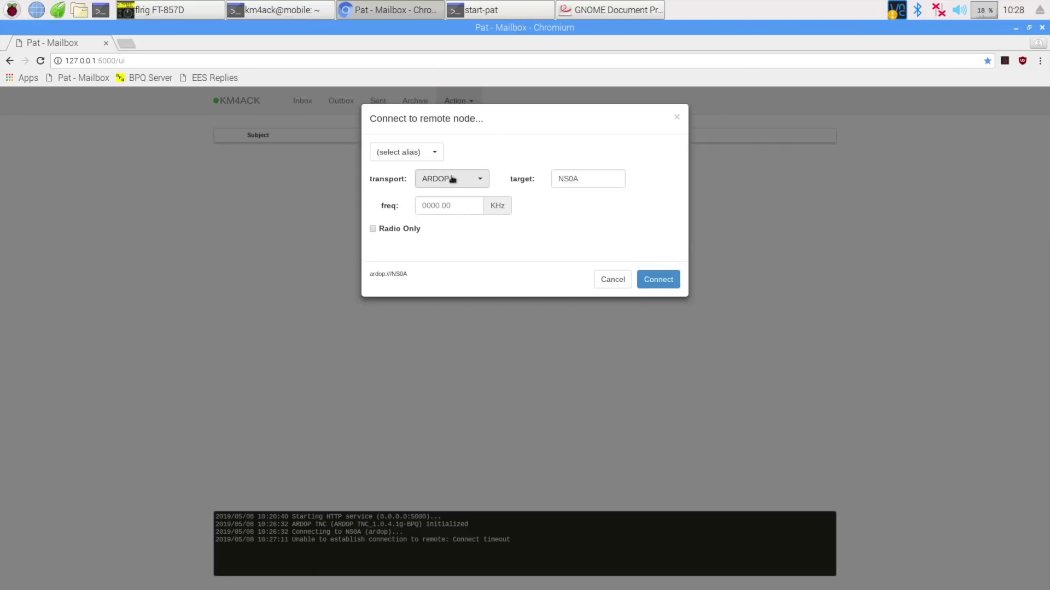
{"action": "double_click", "coordinate": [578, 179]}
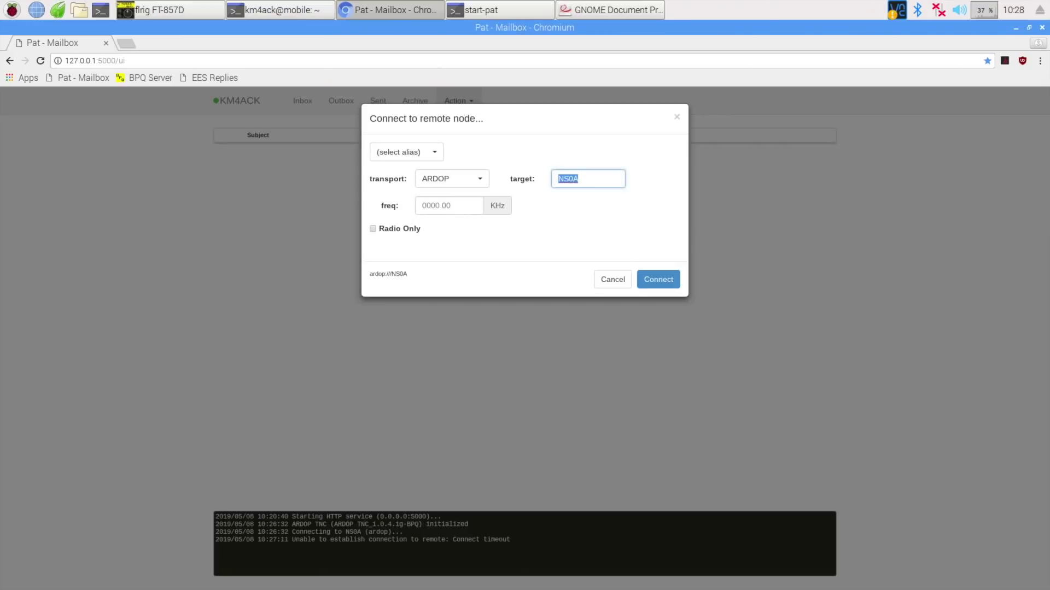
{"action": "type", "text": "KC8YJJ"}
{"action": "left_click", "coordinate": [663, 281]}
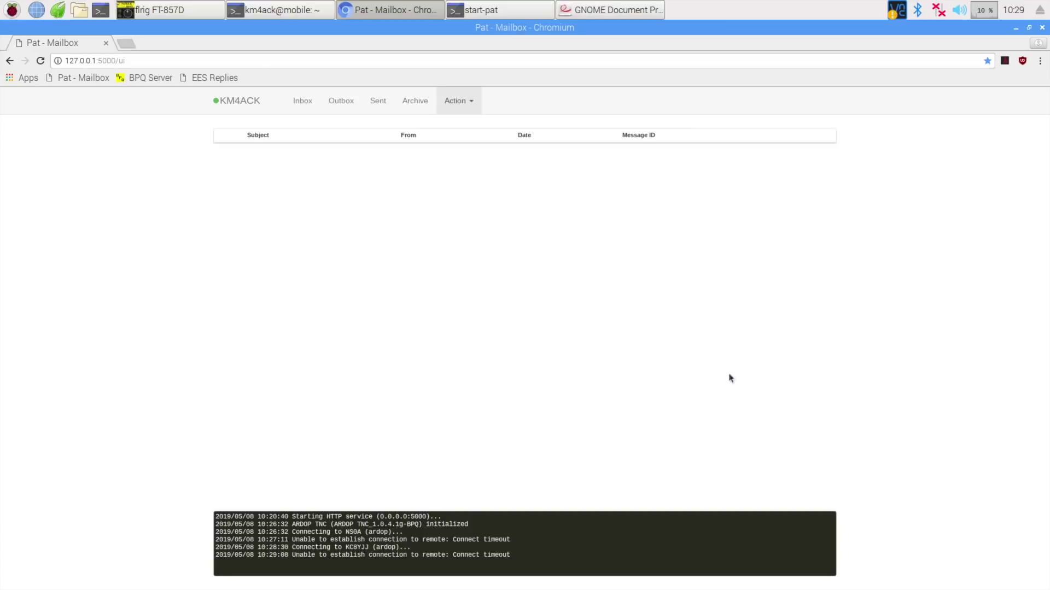
{"action": "left_click", "coordinate": [280, 10]}
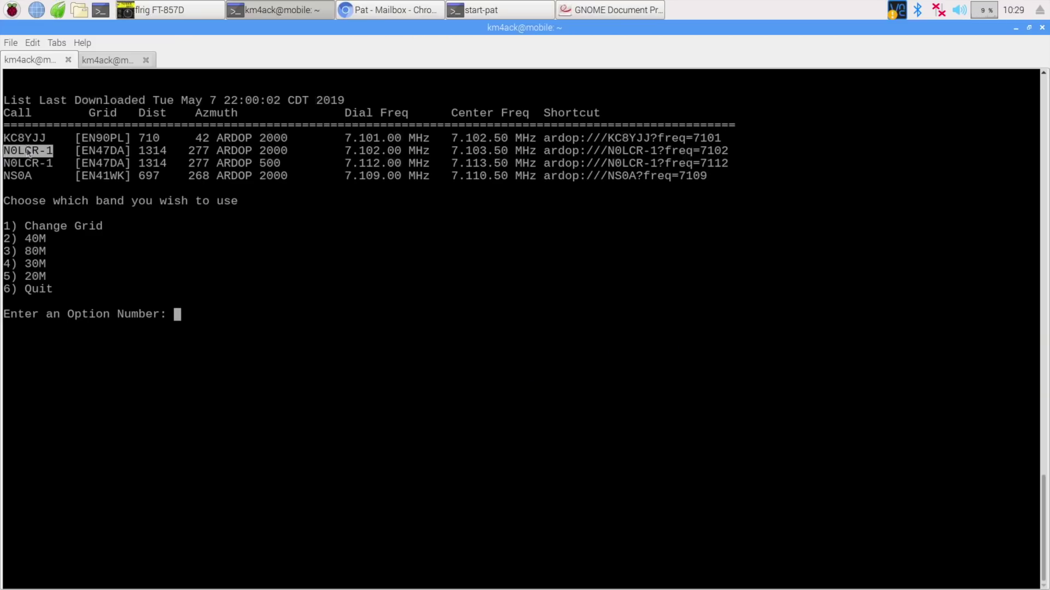
Copy N0LCR-1, tune flrig to its 7102.00 dial frequency, and return to the terminal
{"action": "right_click", "coordinate": [26, 147]}
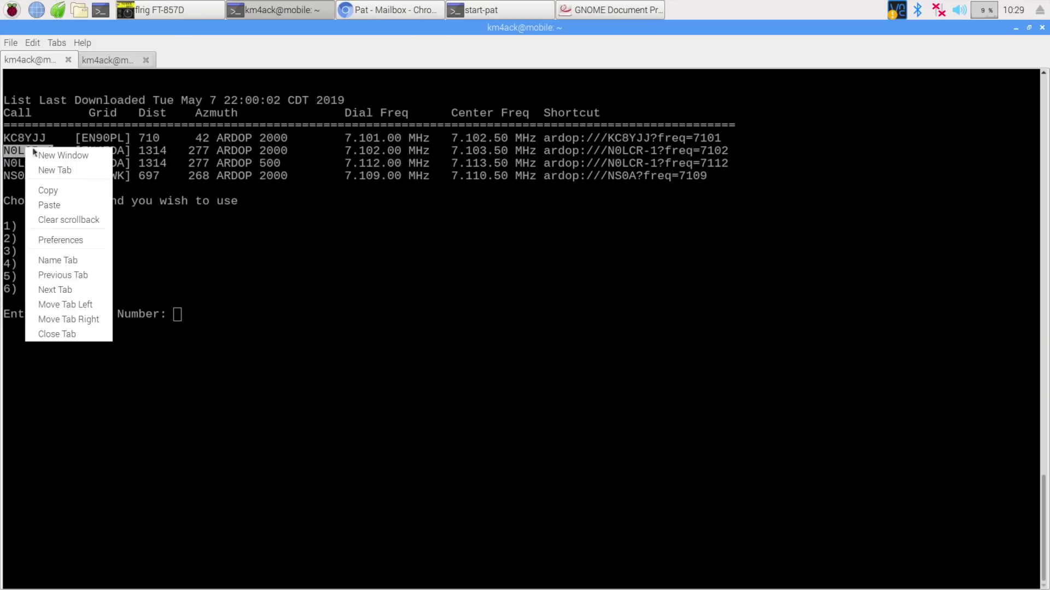
{"action": "left_click", "coordinate": [70, 193]}
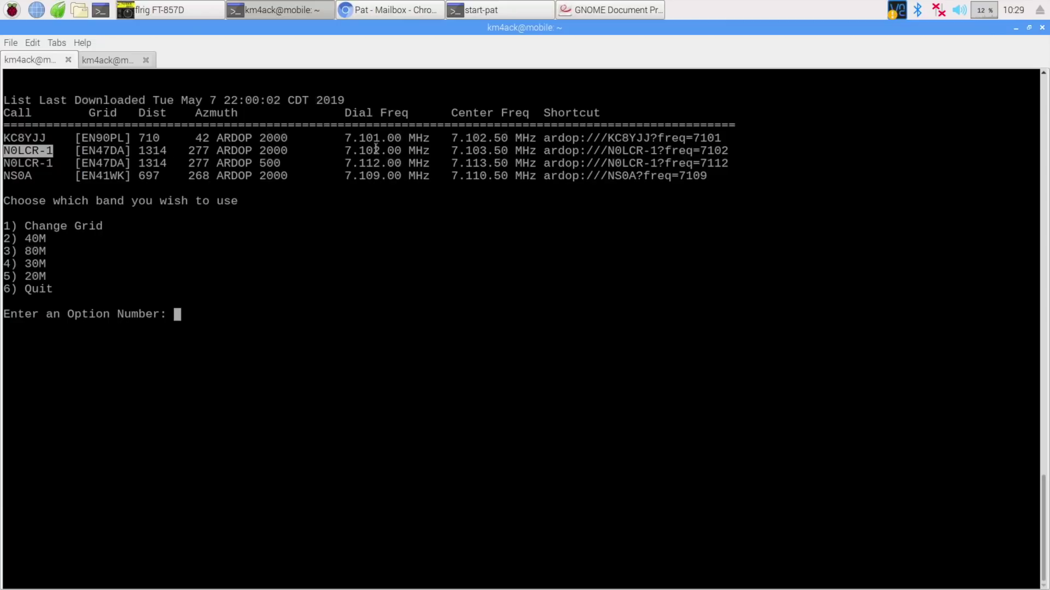
{"action": "left_click", "coordinate": [191, 9]}
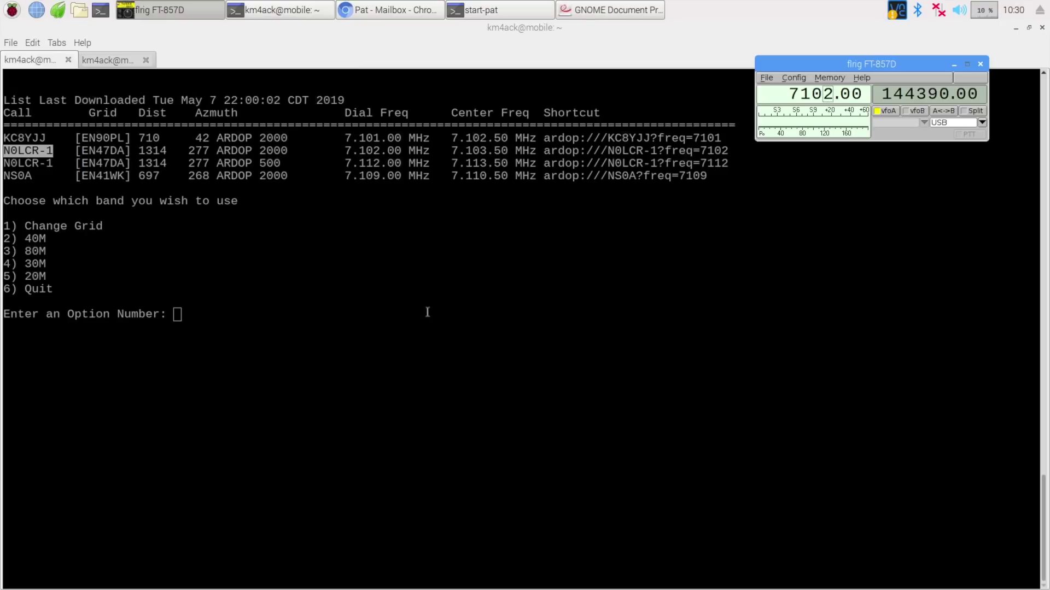
{"action": "left_click", "coordinate": [196, 312]}
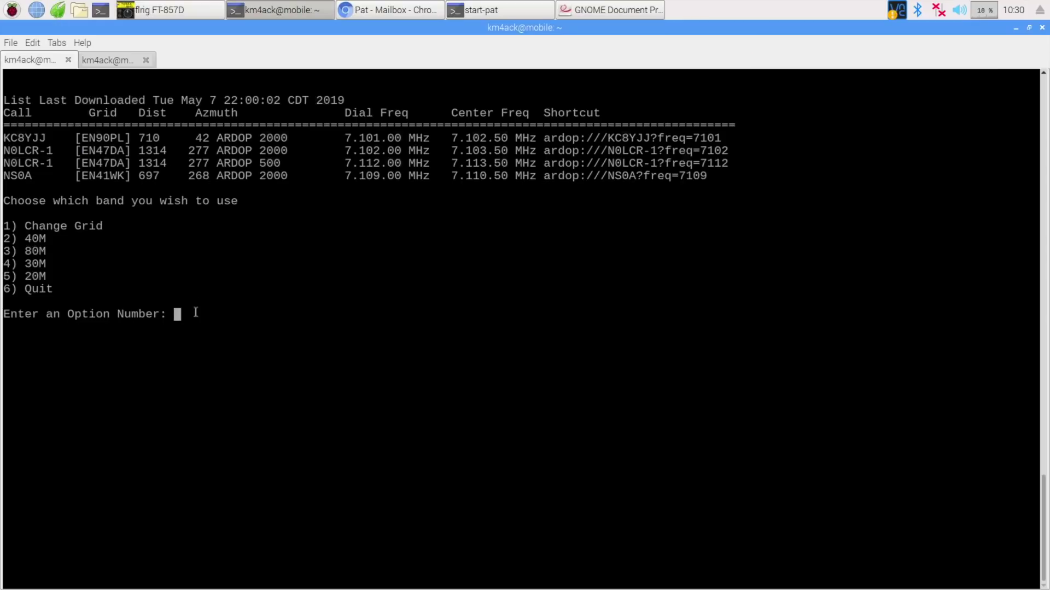
Choose option 1 to change the grid, type el, and scroll the grid map to locate EL
{"action": "type", "text": "1"}
{"action": "key", "text": "Return"}
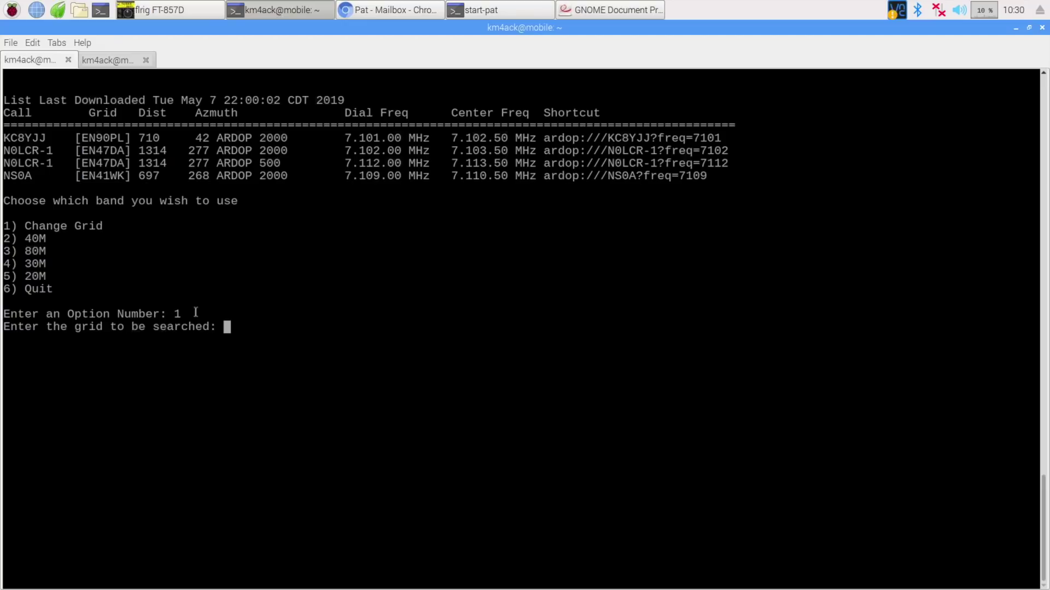
{"action": "type", "text": "el"}
{"action": "left_click", "coordinate": [605, 12]}
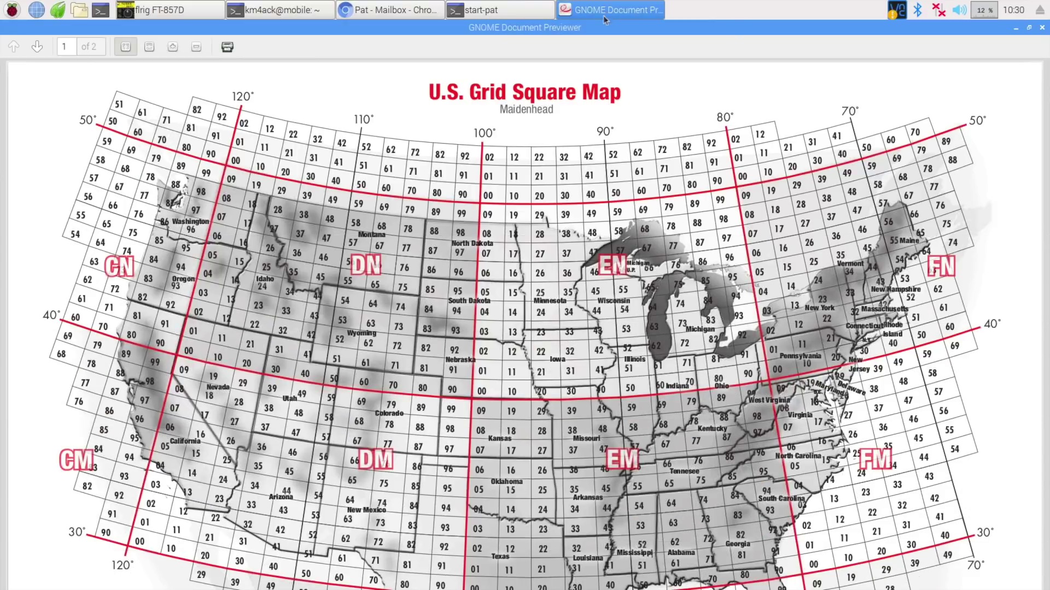
{"action": "scroll", "coordinate": [524, 323], "scroll_direction": "down", "scroll_amount": 4}
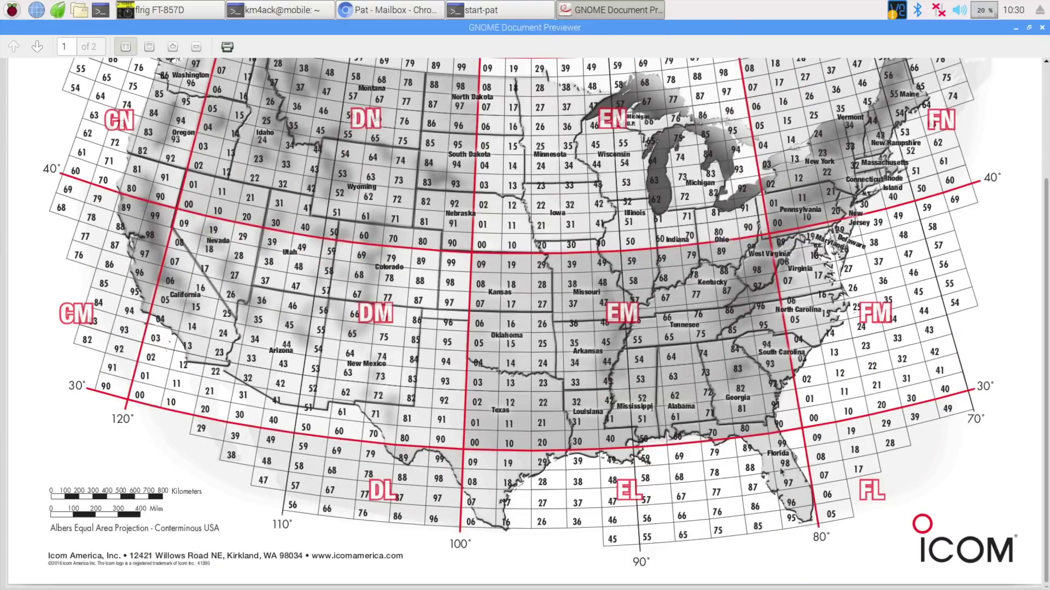
Pick band 2 (40M) to list the ARDOP stations in grid EL
{"action": "left_click", "coordinate": [279, 10]}
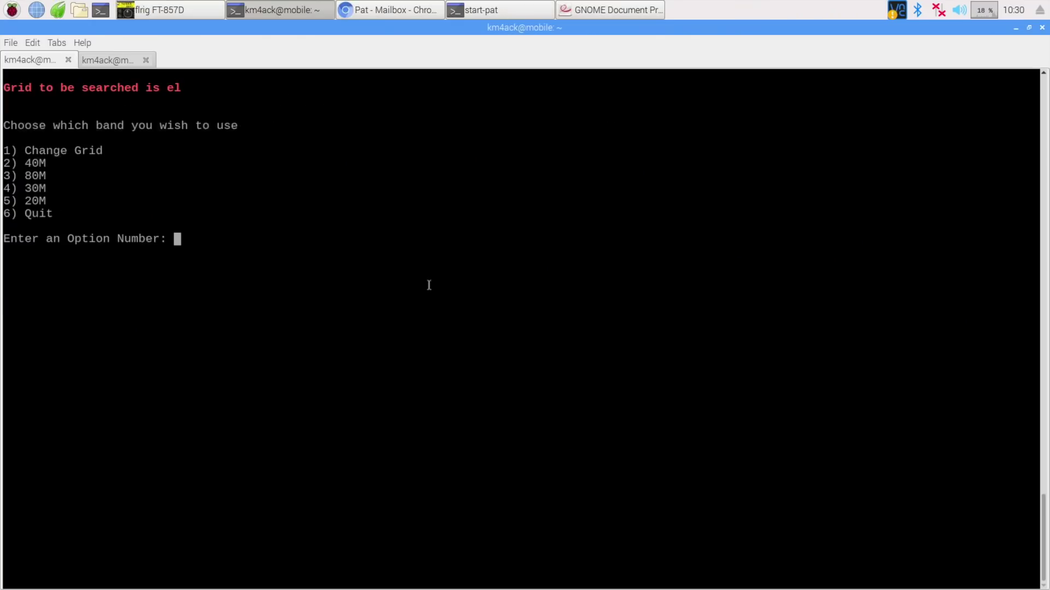
{"action": "type", "text": "2"}
{"action": "key", "text": "Return"}
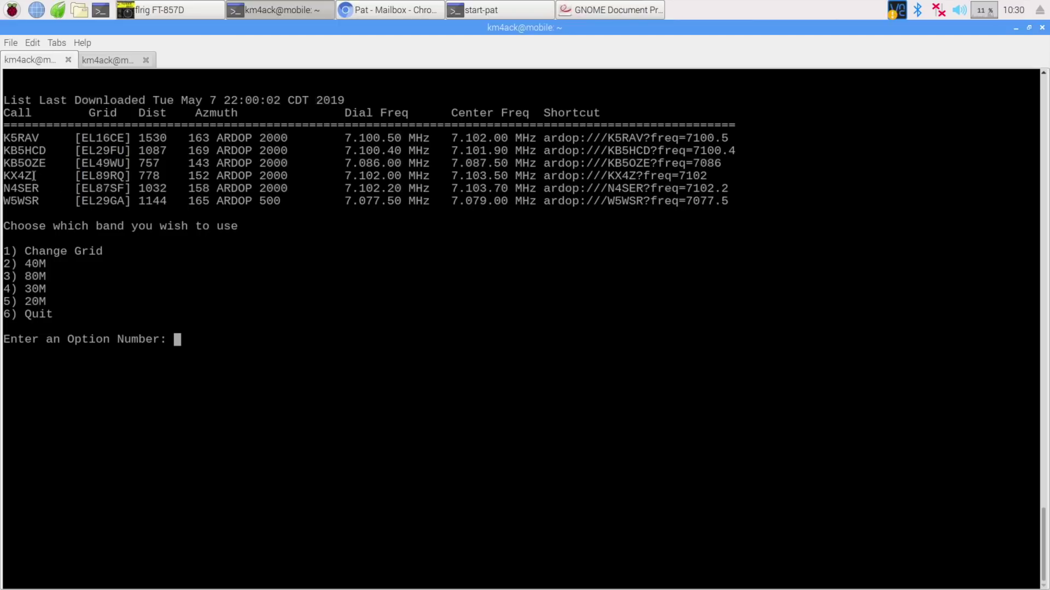
Select the KX4Z call sign and start further ARDOP connection attempts in Pat
{"action": "left_click_drag", "start_coordinate": [33, 176], "coordinate": [3, 178]}
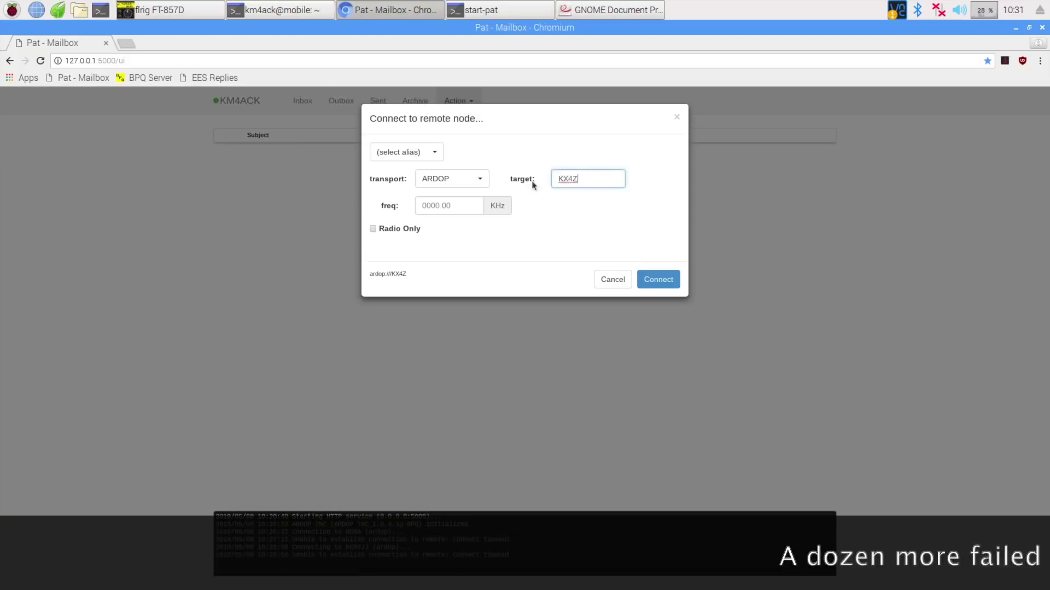
{"action": "left_click", "coordinate": [658, 279]}
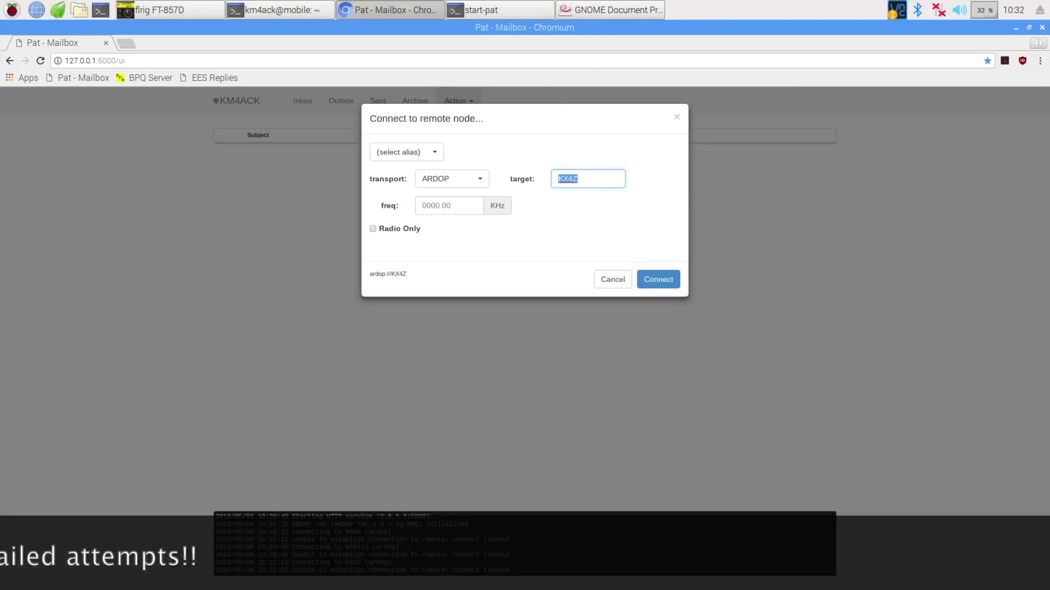
{"action": "left_click", "coordinate": [660, 280]}
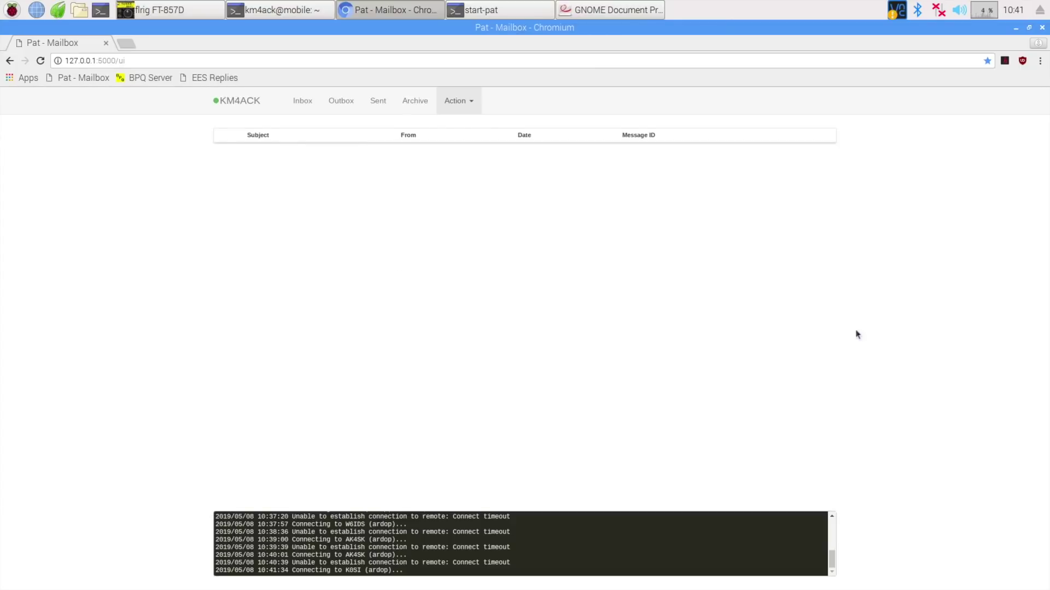